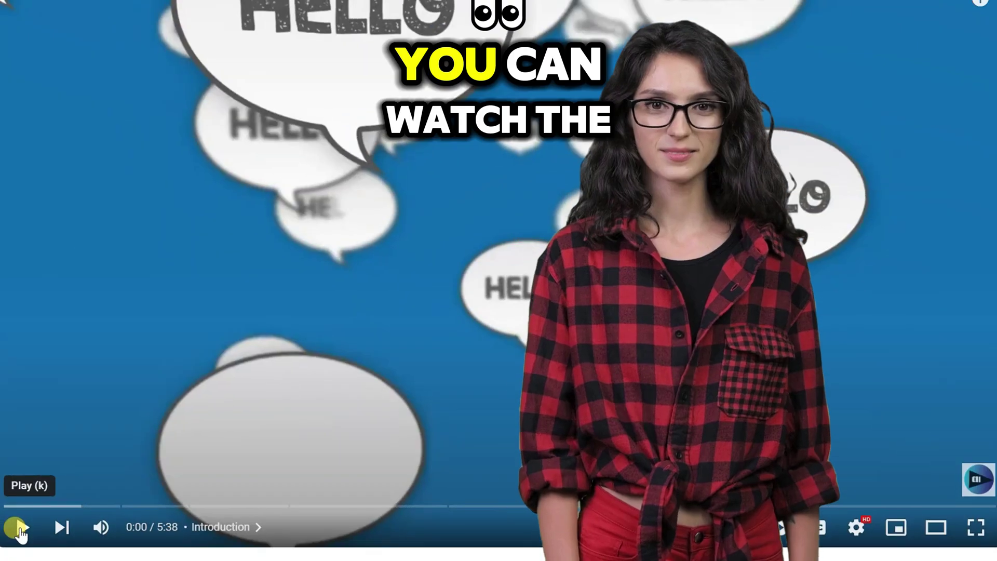
# - Play the 'Discover the Hidden Pattern to AI Success!' video on YouTube
pyautogui.click(13, 524)
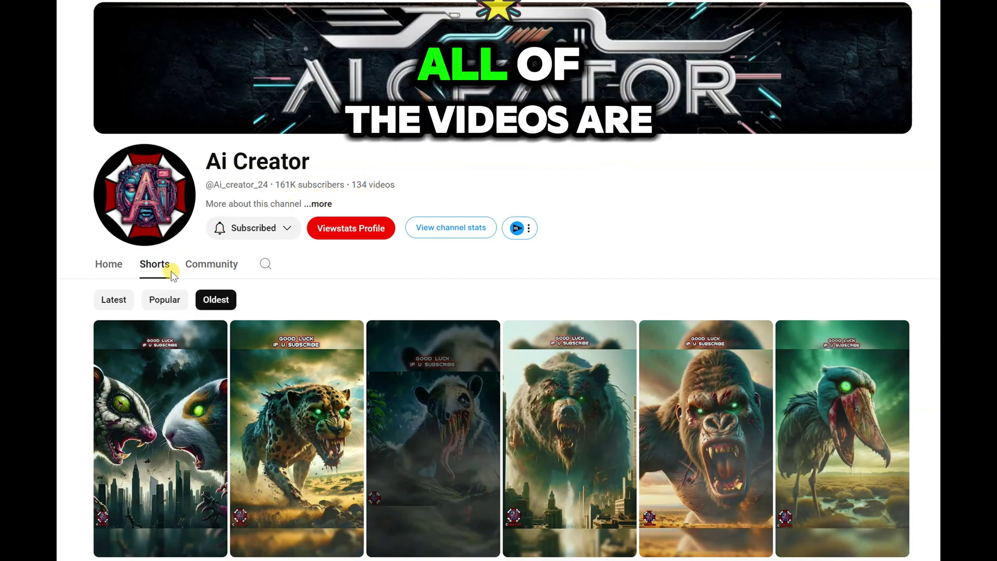
# - Browse Ai Creator's oldest Shorts, check a later Short's date, then view the channel's About details
pyautogui.scroll(-3, 164, 275)
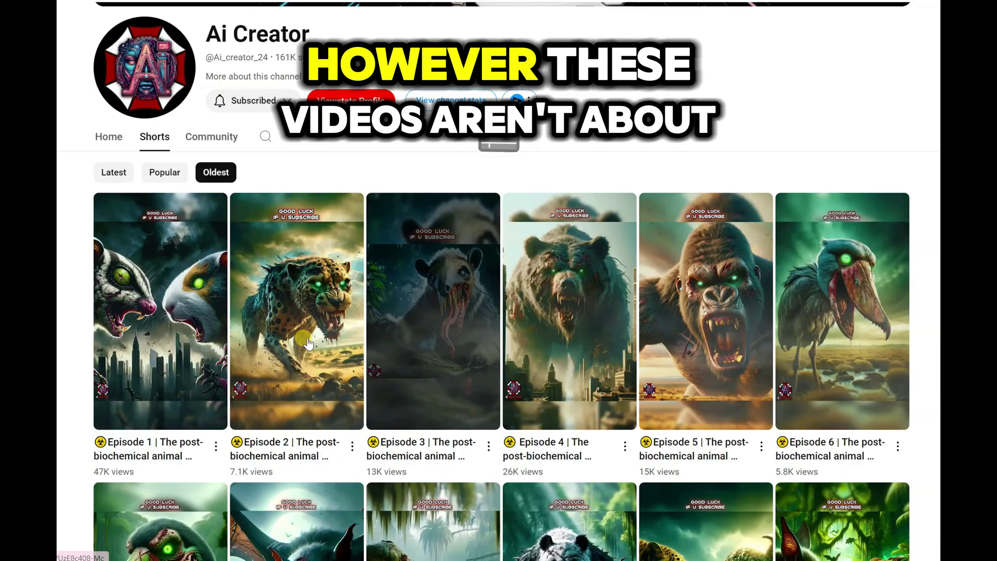
pyautogui.scroll(-7, 611, 311)
pyautogui.scroll(-20, 611, 312)
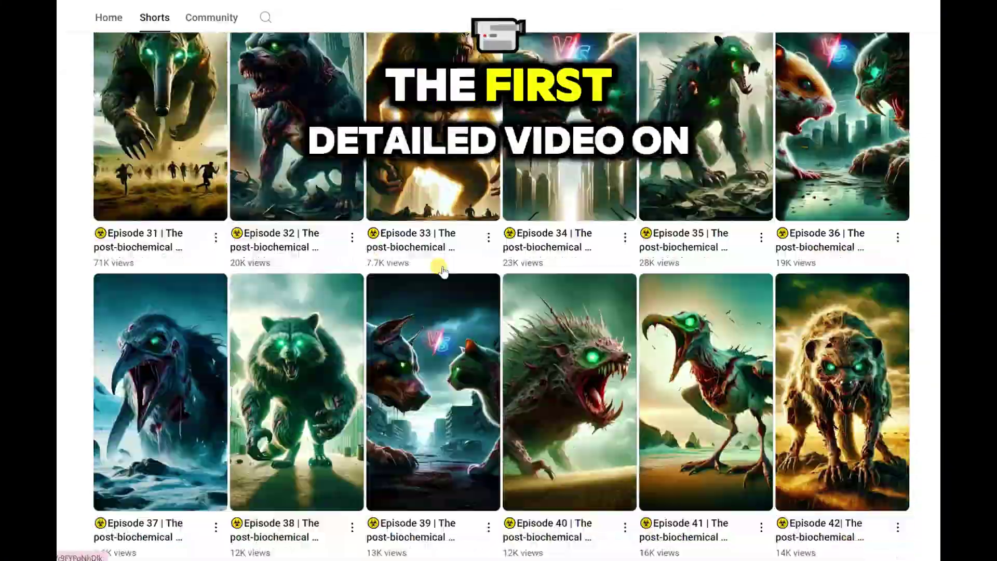
pyautogui.scroll(-20, 439, 266)
pyautogui.click(691, 264)
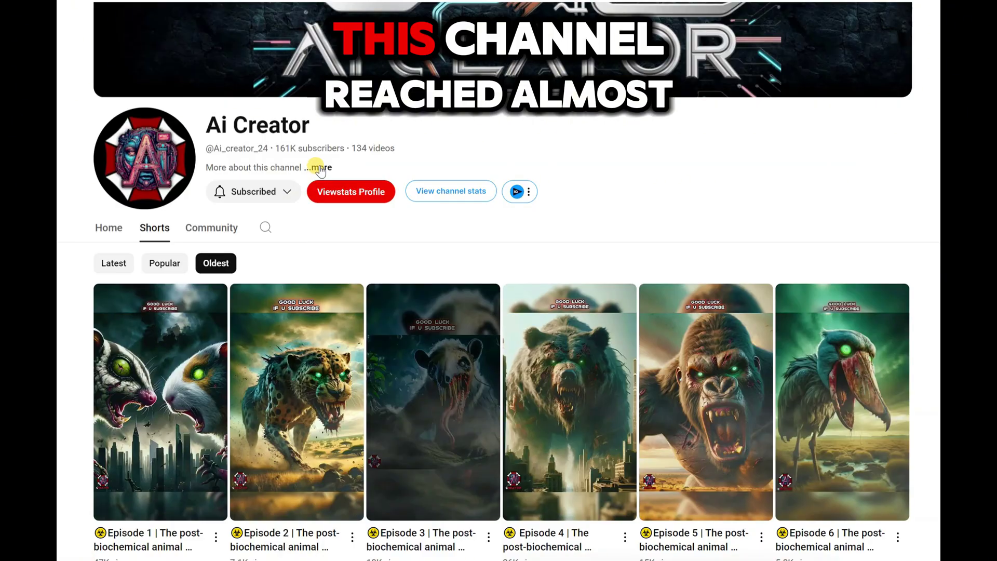
pyautogui.click(320, 167)
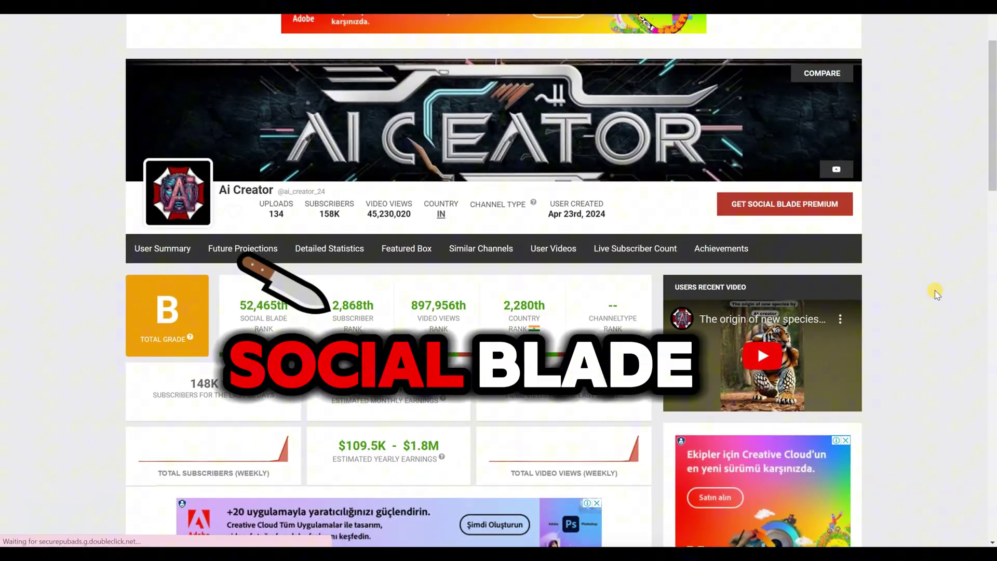
# - Check Ai Creator's Social Blade monthly earnings ($9.1K–$146.1K) and send ChatGPT the lovebird-deer prompt request
pyautogui.scroll(1, 937, 294)
pyautogui.scroll(1, 936, 294)
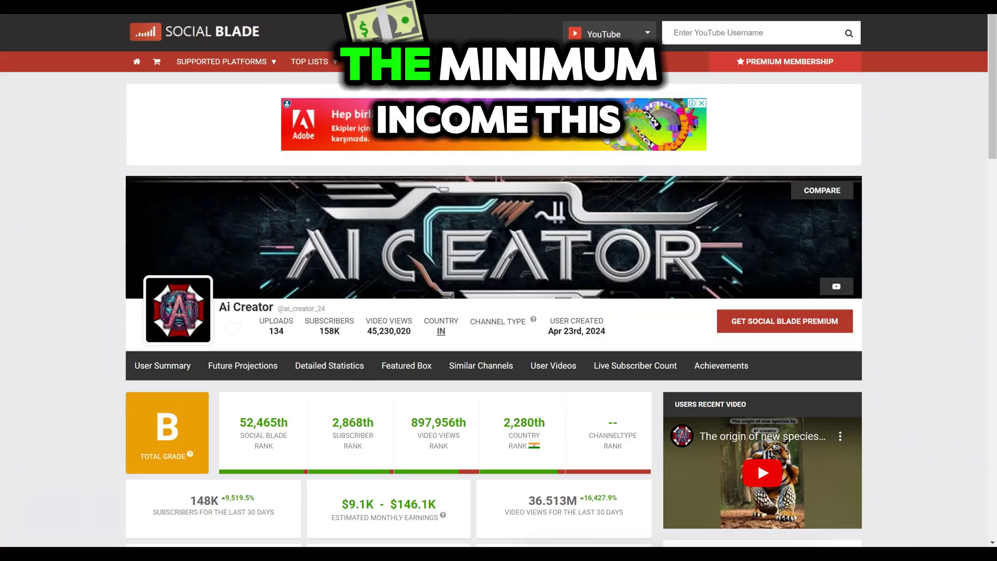
pyautogui.scroll(-4, 937, 309)
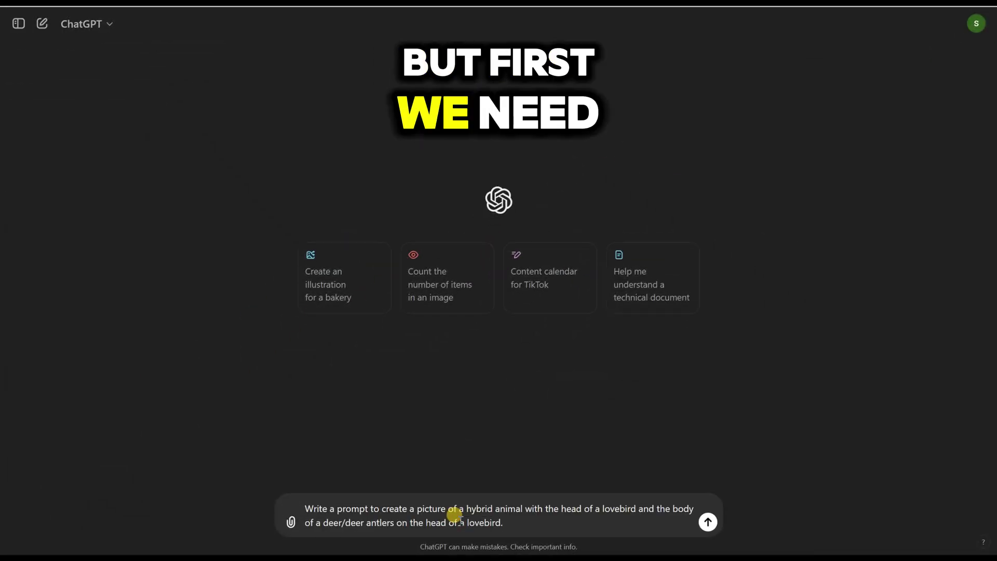
pyautogui.click(708, 524)
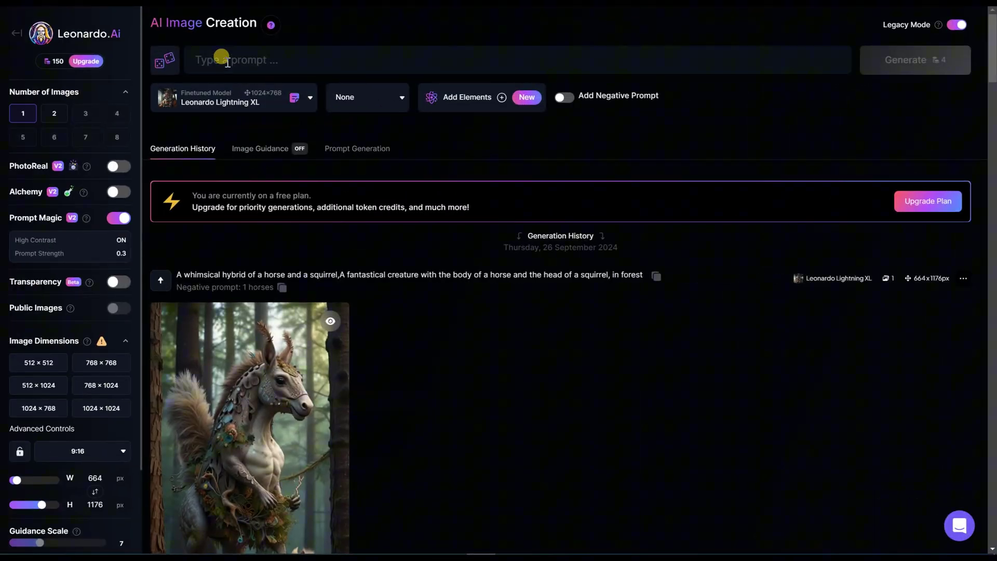
# - Paste the lovebird-deer prompt into Leonardo.Ai, keep the 9:16 aspect ratio, and generate two images
pyautogui.click(267, 62)
pyautogui.rightClick(267, 62)
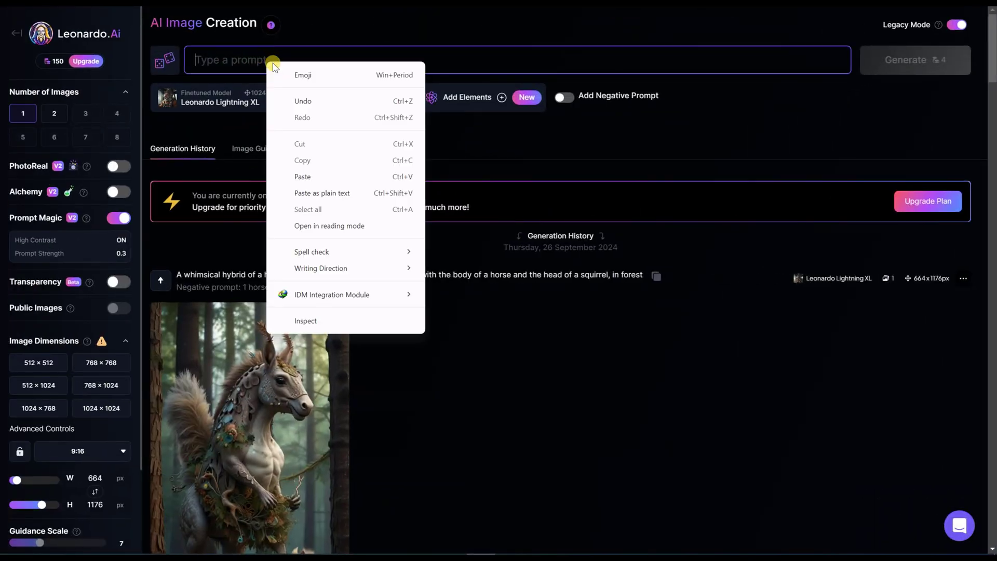
pyautogui.click(303, 171)
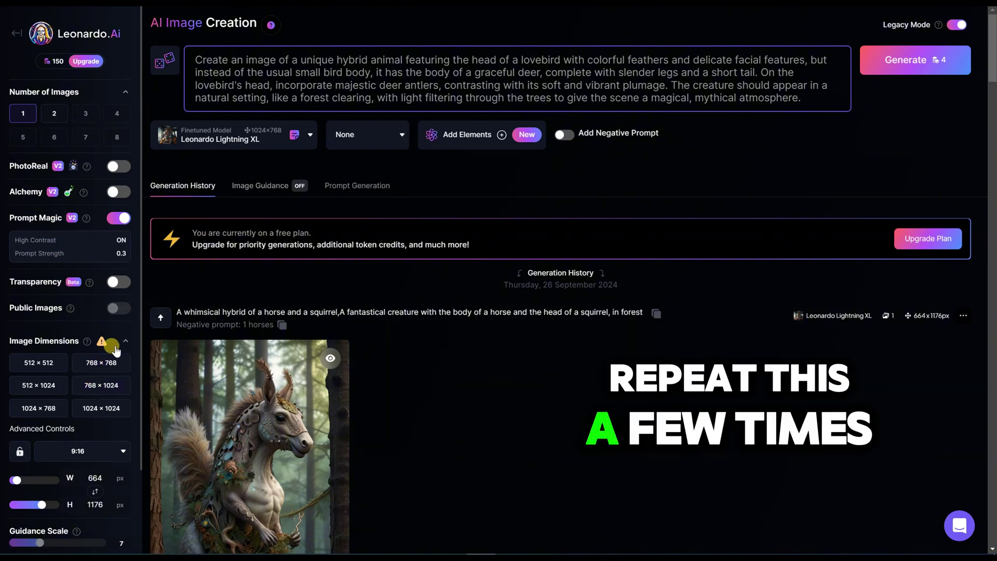
pyautogui.click(106, 456)
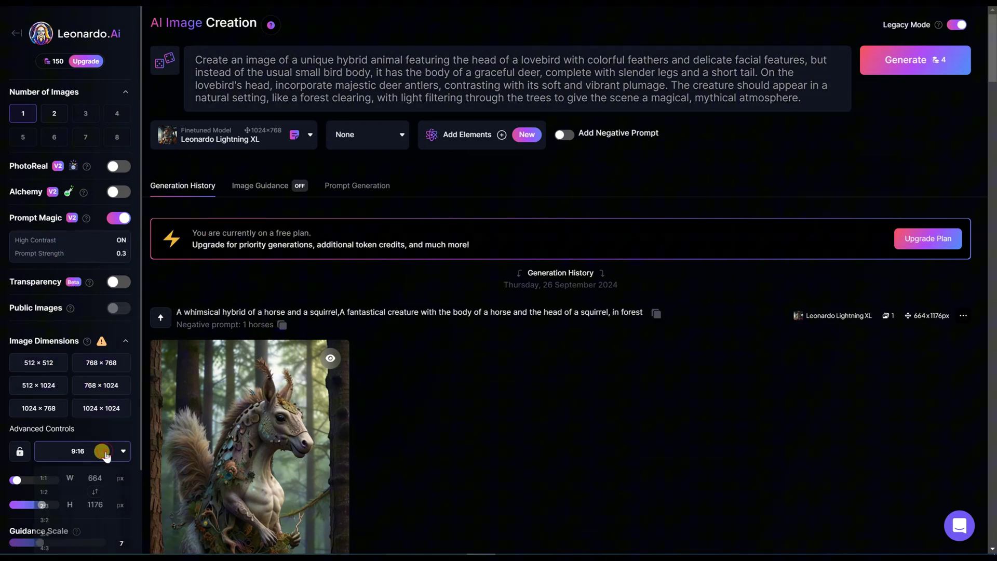
pyautogui.scroll(-2, 105, 443)
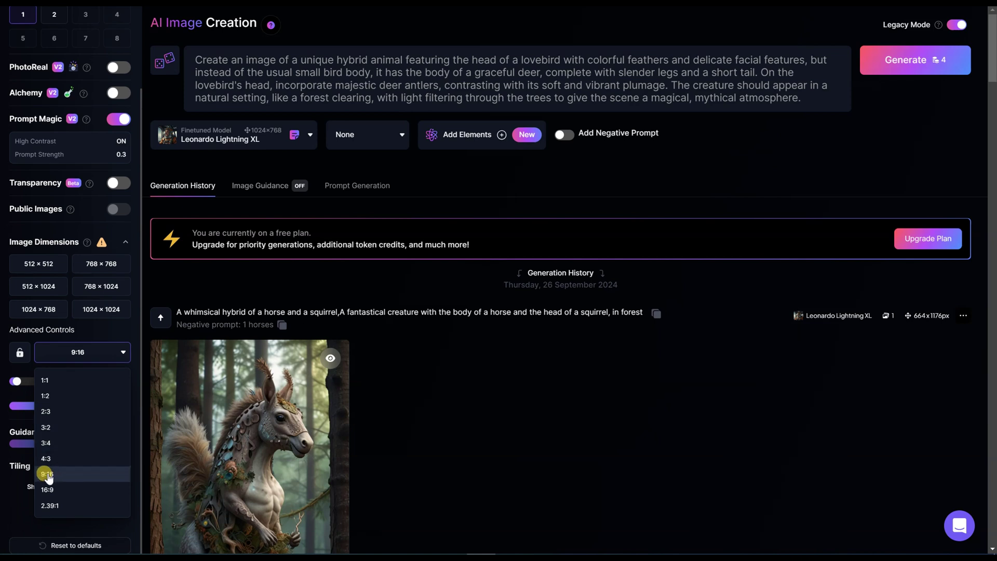
pyautogui.click(56, 475)
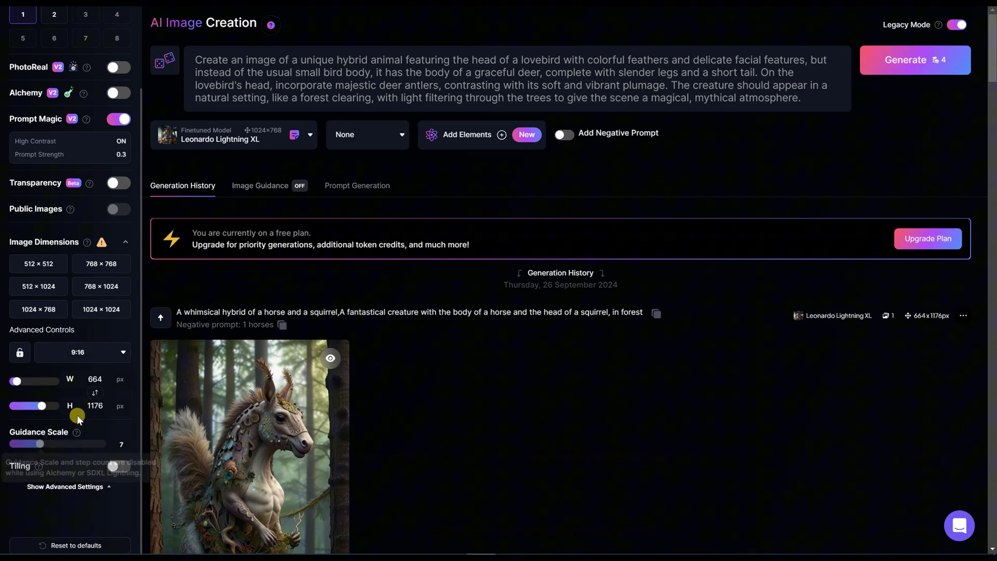
pyautogui.scroll(2, 99, 357)
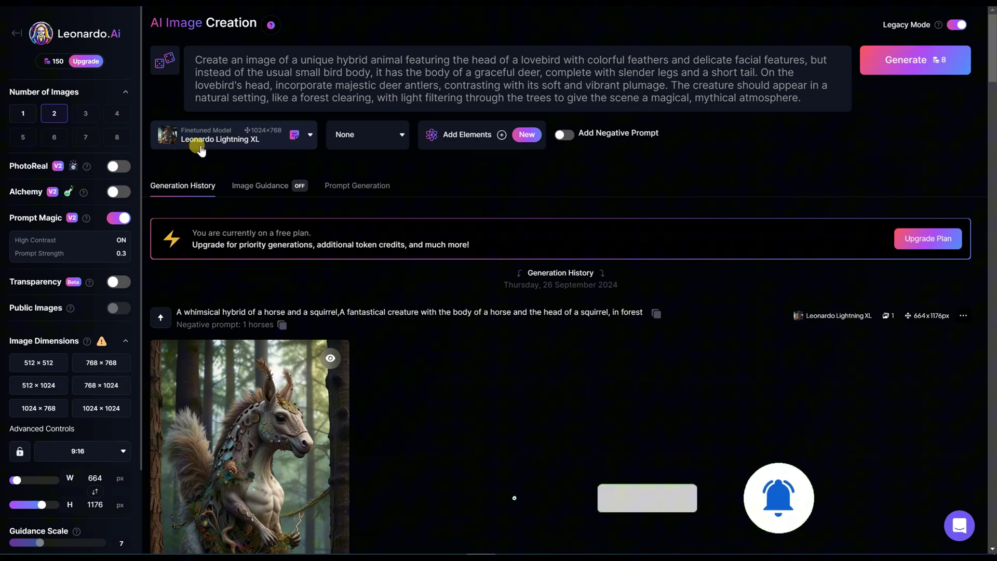
pyautogui.click(904, 60)
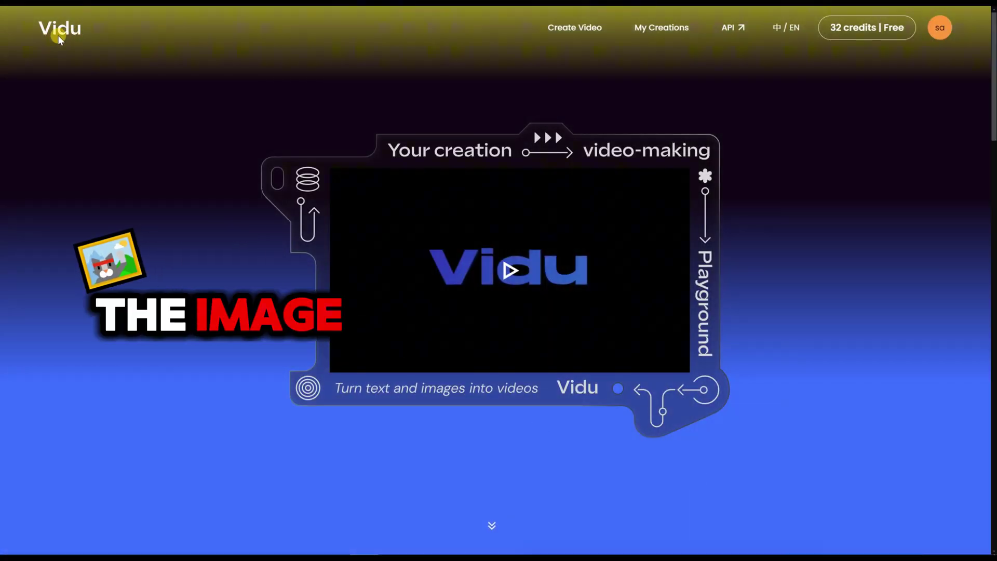
# - Upload the Leonardo_Lightning_XL lovebird-deer image to Vidu's Image to Video page
pyautogui.click(578, 30)
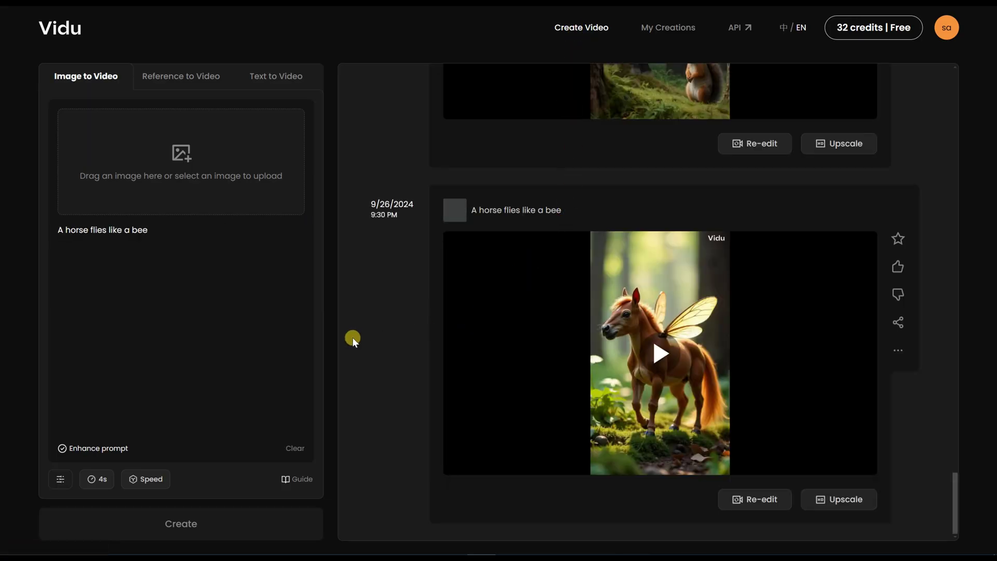
pyautogui.click(183, 155)
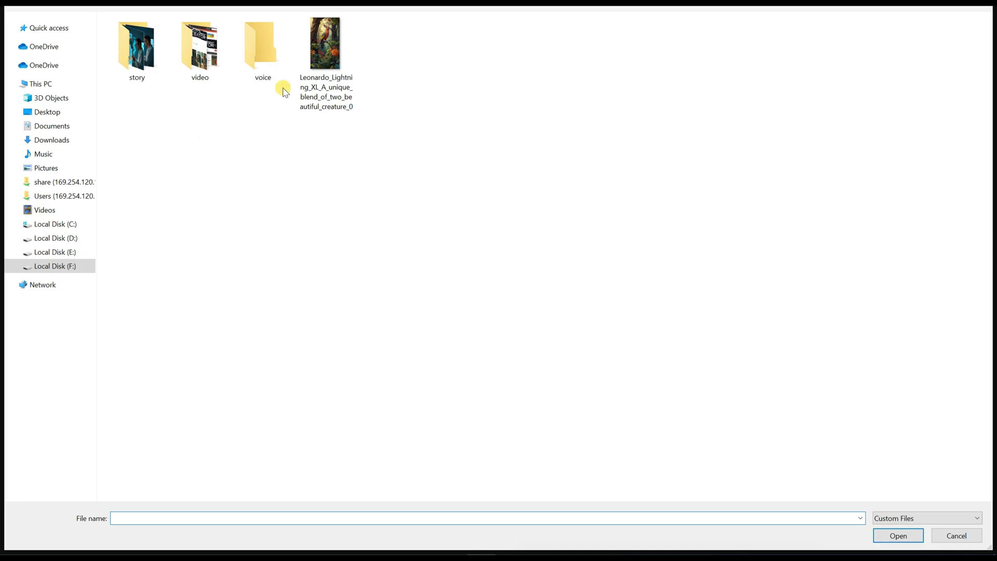
pyautogui.click(328, 47)
pyautogui.doubleClick(328, 46)
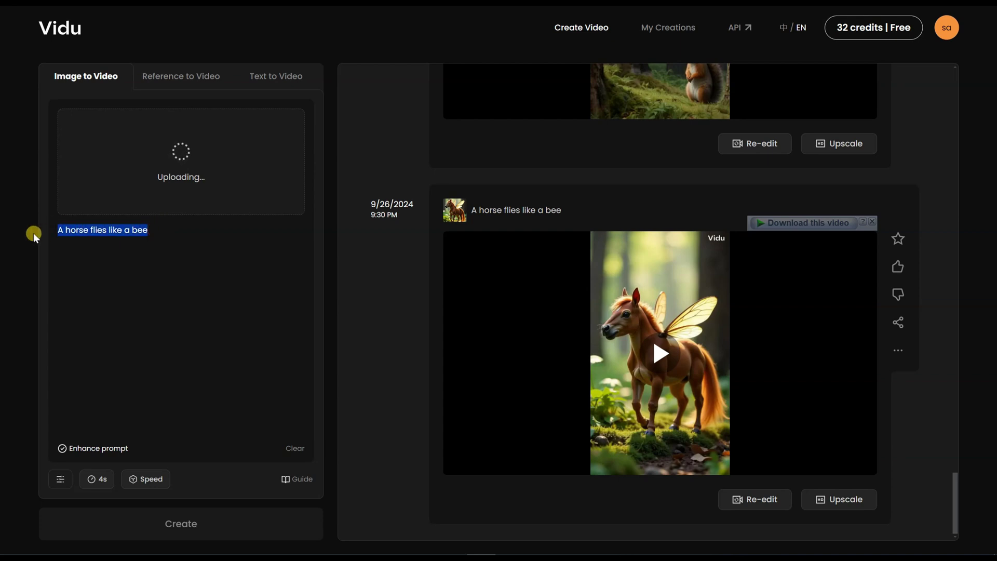
# - Replace the horse prompt with the bird animation prompt, create the 4-second clip, and play it
pyautogui.press('BackSpace')
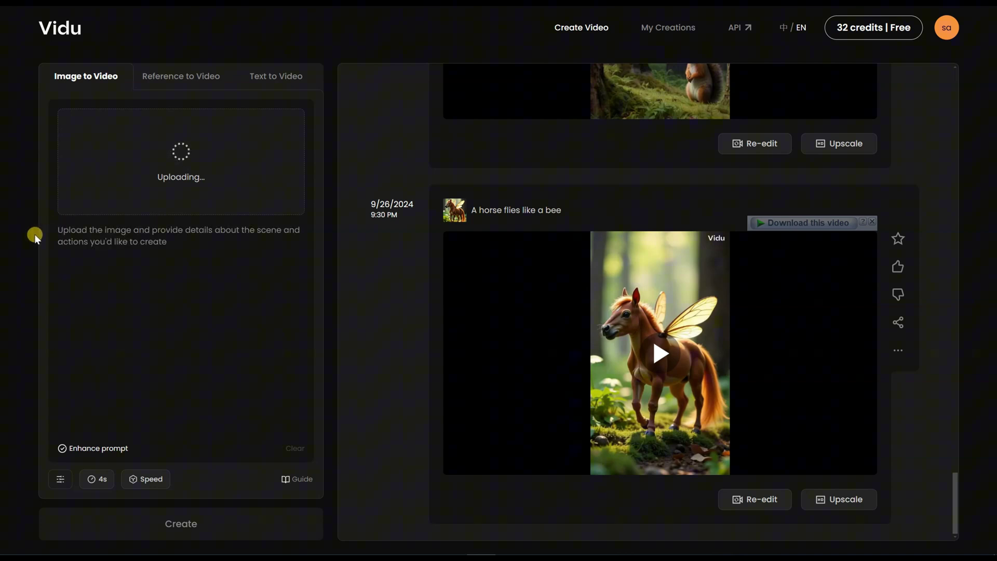
pyautogui.rightClick(58, 231)
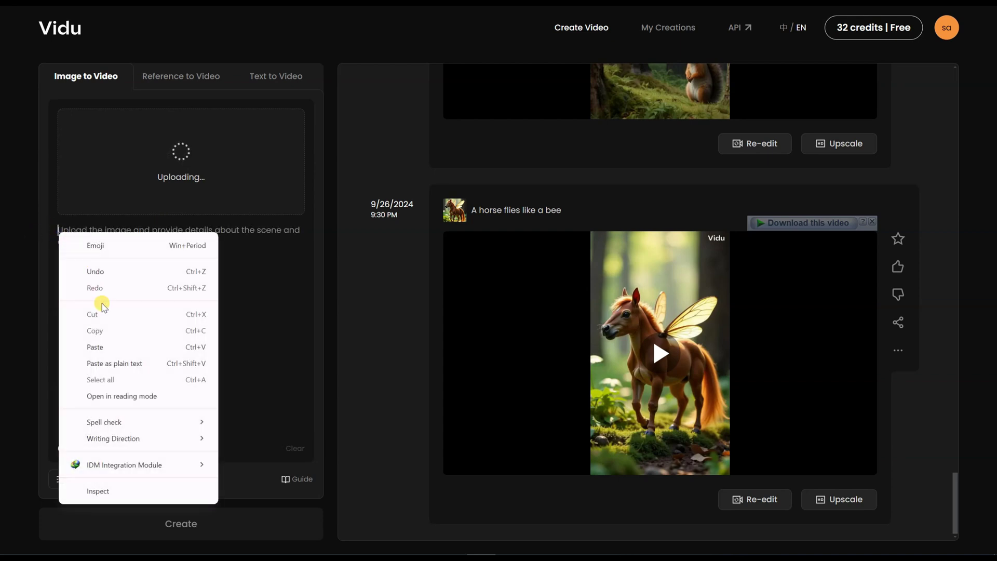
pyautogui.click(107, 345)
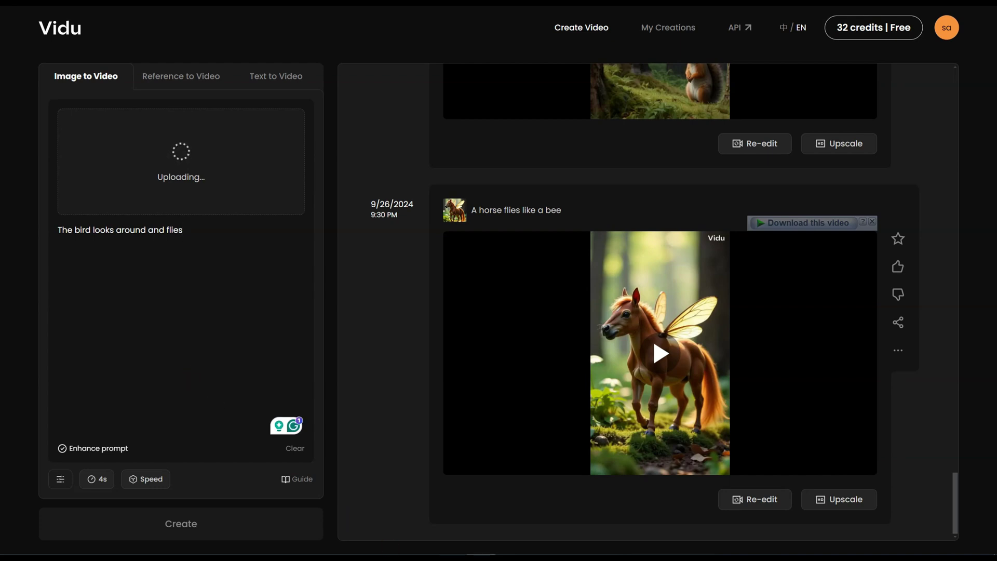
pyautogui.click(194, 531)
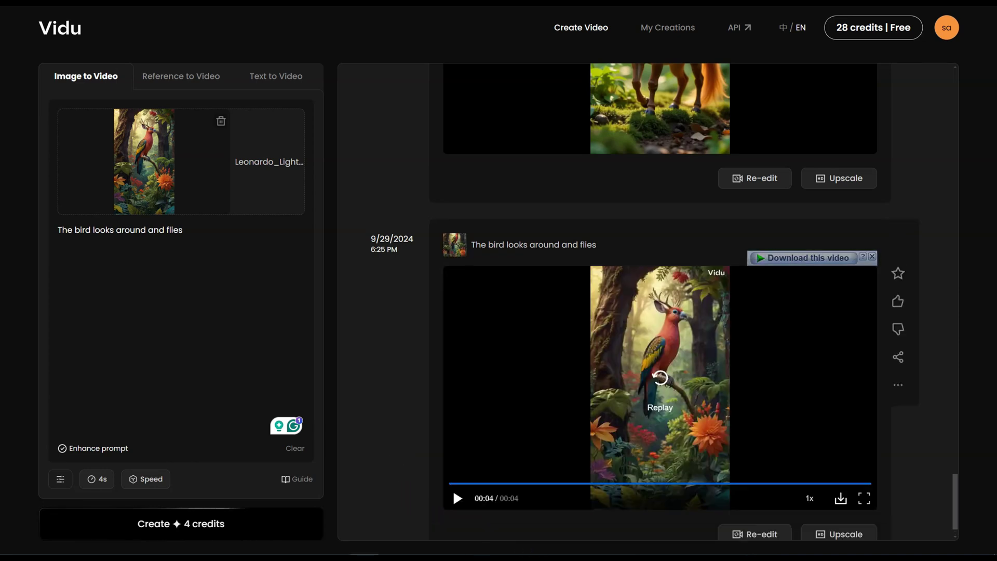
pyautogui.click(649, 430)
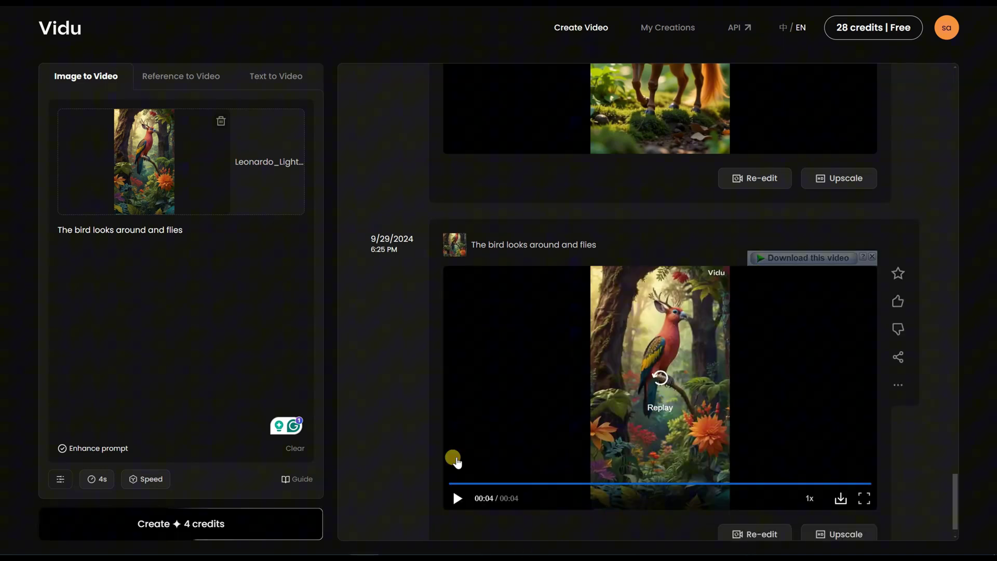
pyautogui.click(454, 499)
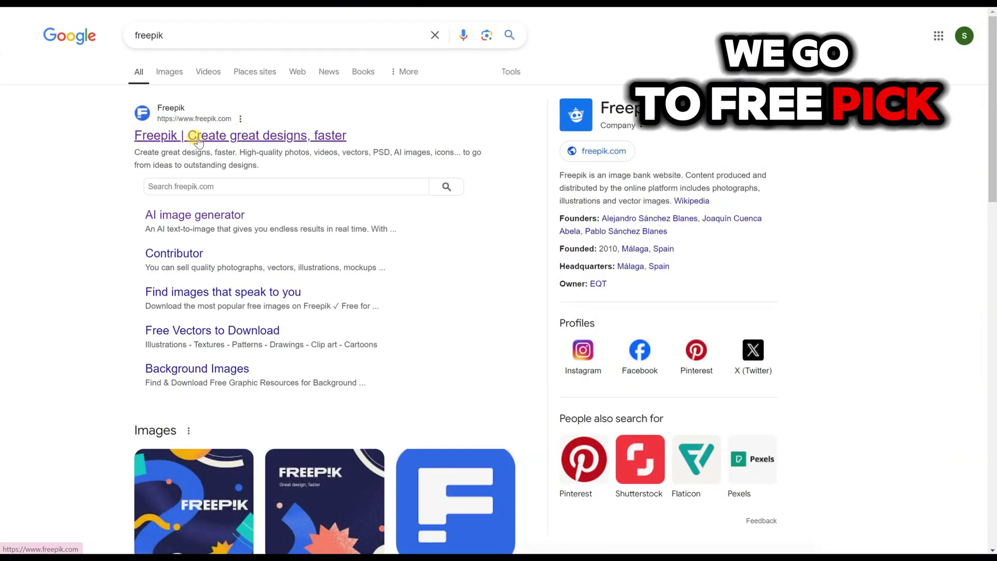
# - Open Freepik from the Google results and bring up its Images menu
pyautogui.click(197, 136)
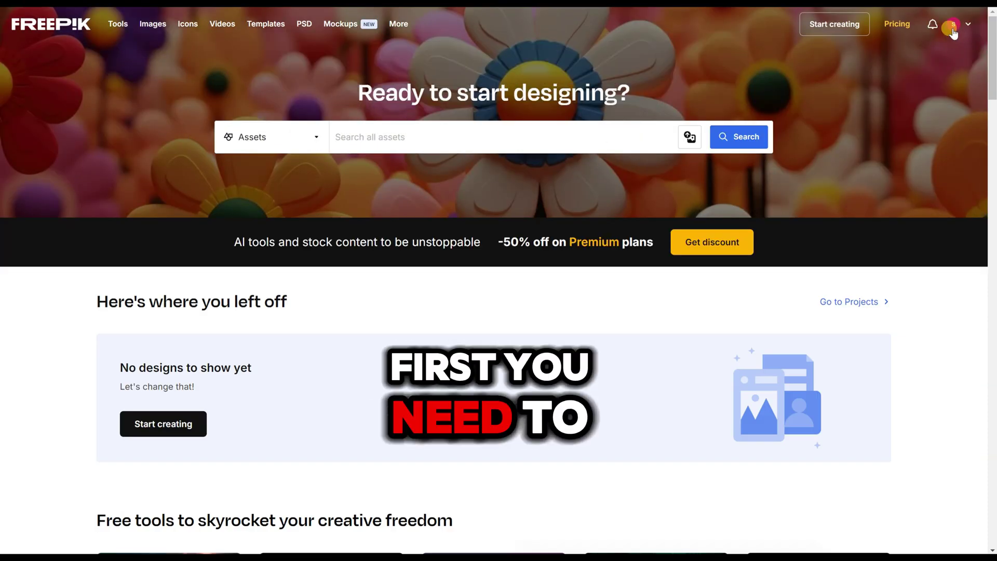
pyautogui.moveTo(151, 26)
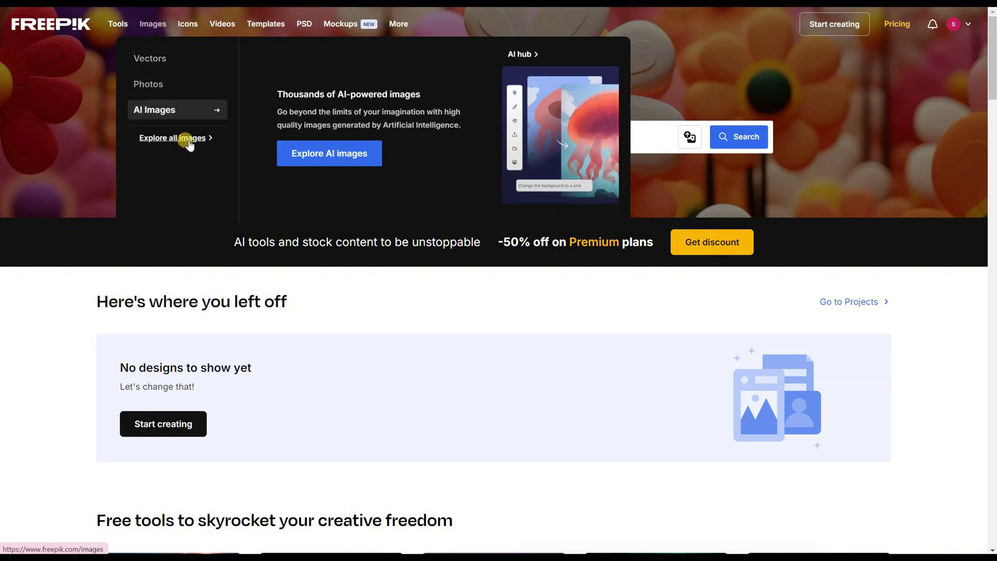
# - From the AI-generated images collection, open the Photorealistic page and its Create AI images link
pyautogui.click(341, 155)
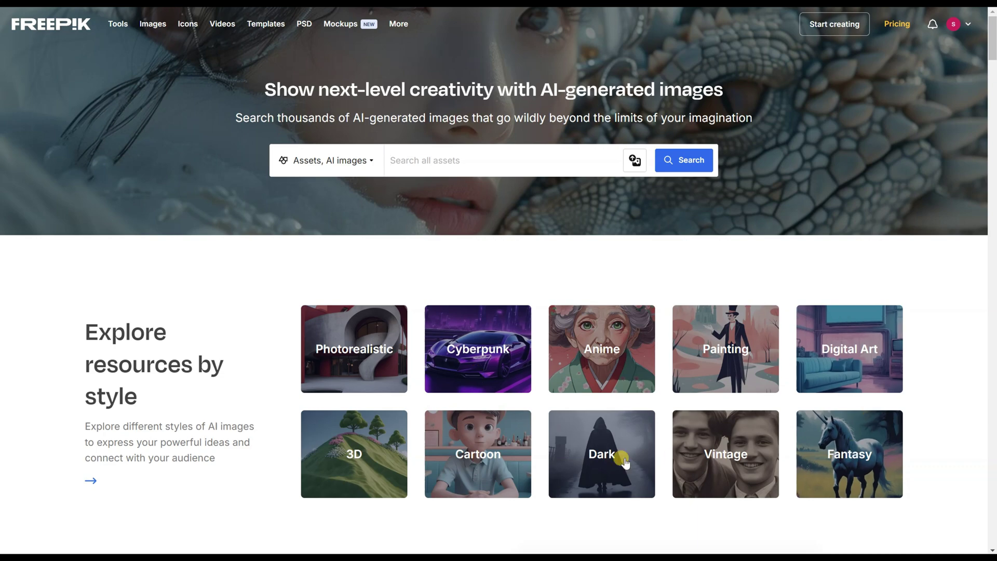
pyautogui.click(360, 357)
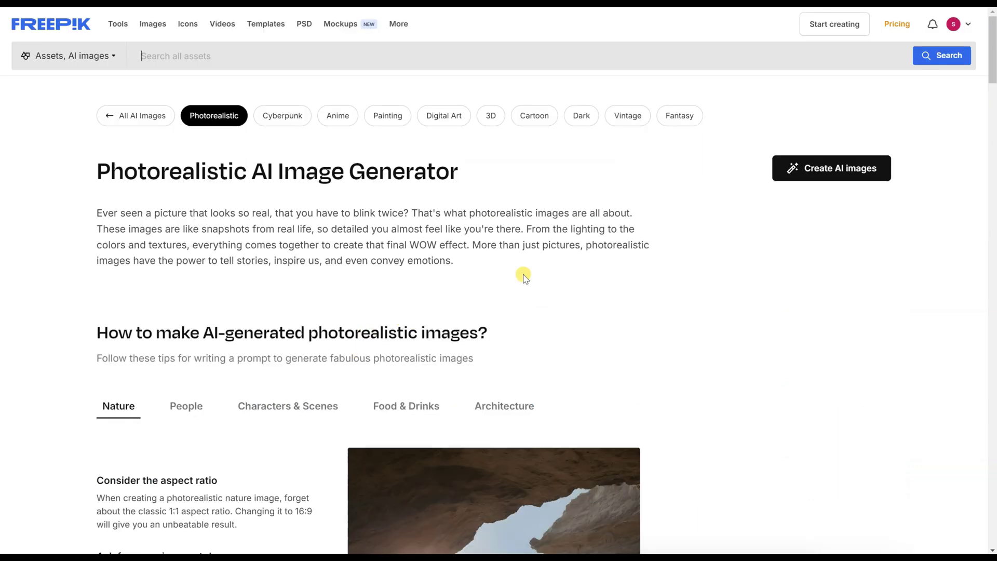
pyautogui.click(842, 177)
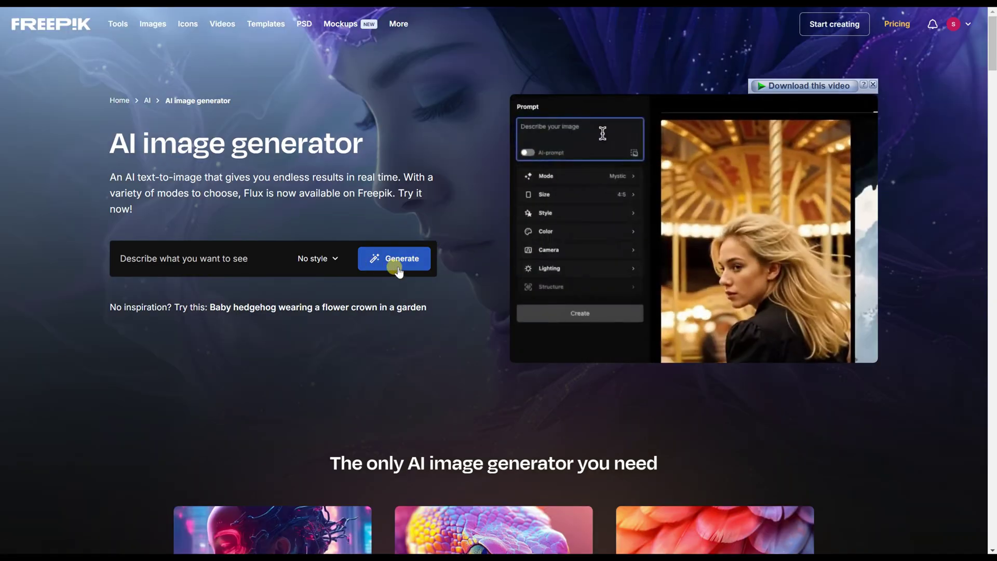
# - In Pikaso, set size to 9:16 Social Story, keep Flux Fast mode, and apply Photo style
pyautogui.click(398, 270)
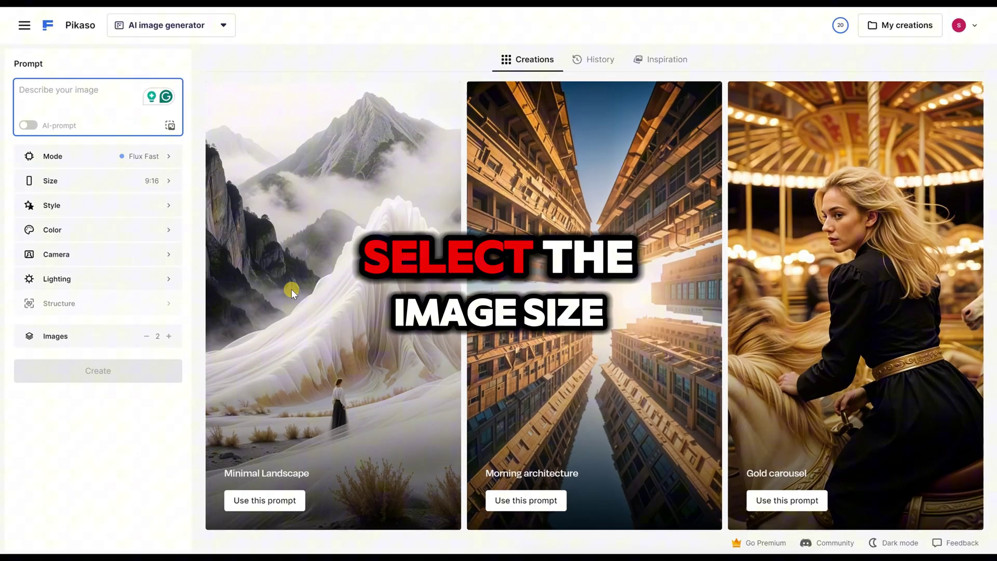
pyautogui.click(152, 182)
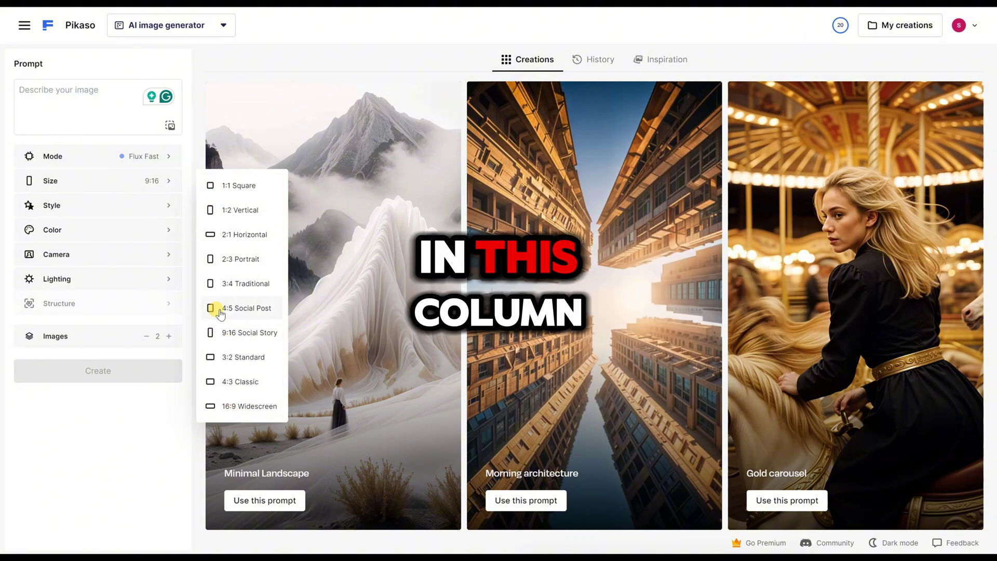
pyautogui.click(243, 335)
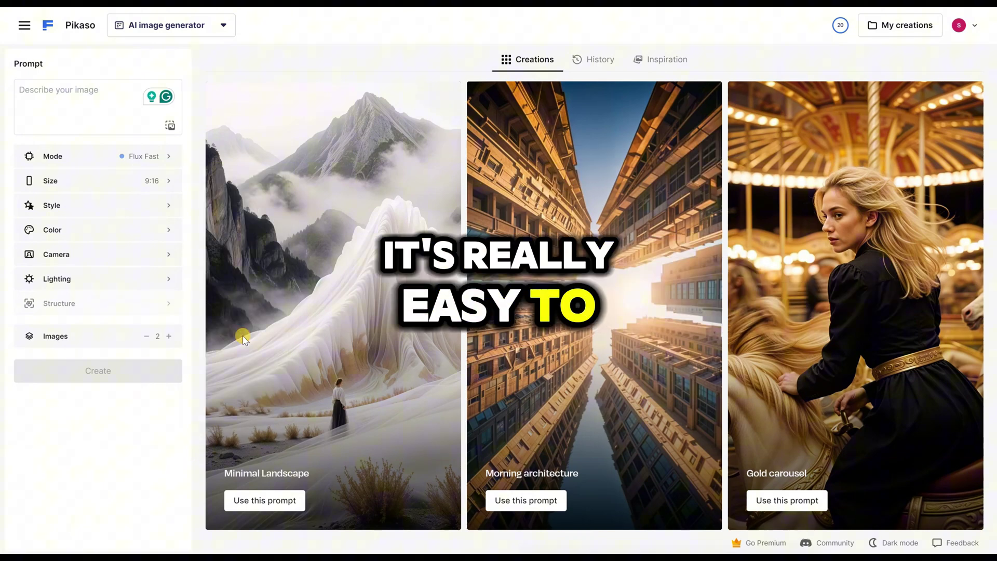
pyautogui.click(142, 163)
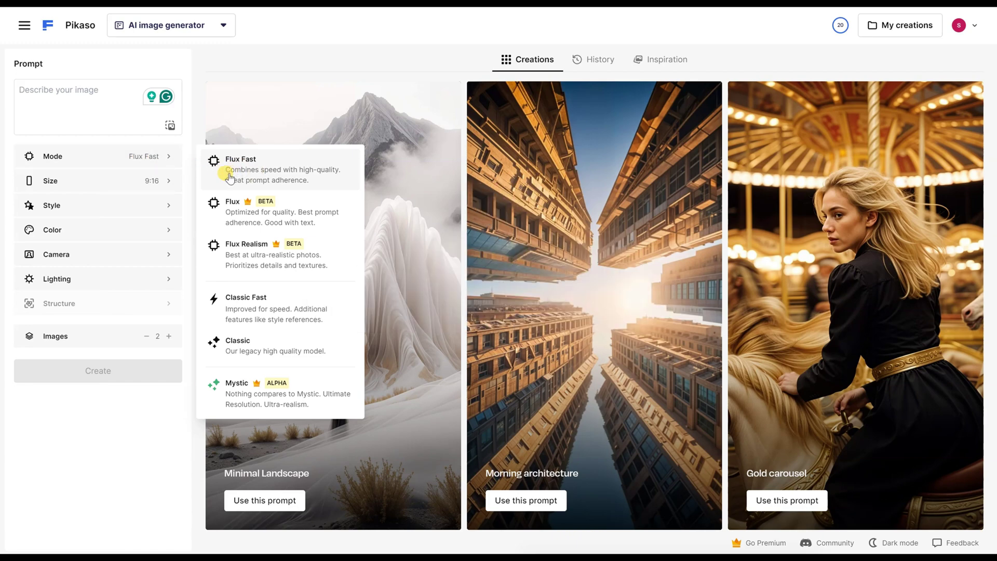
pyautogui.click(153, 168)
pyautogui.click(141, 208)
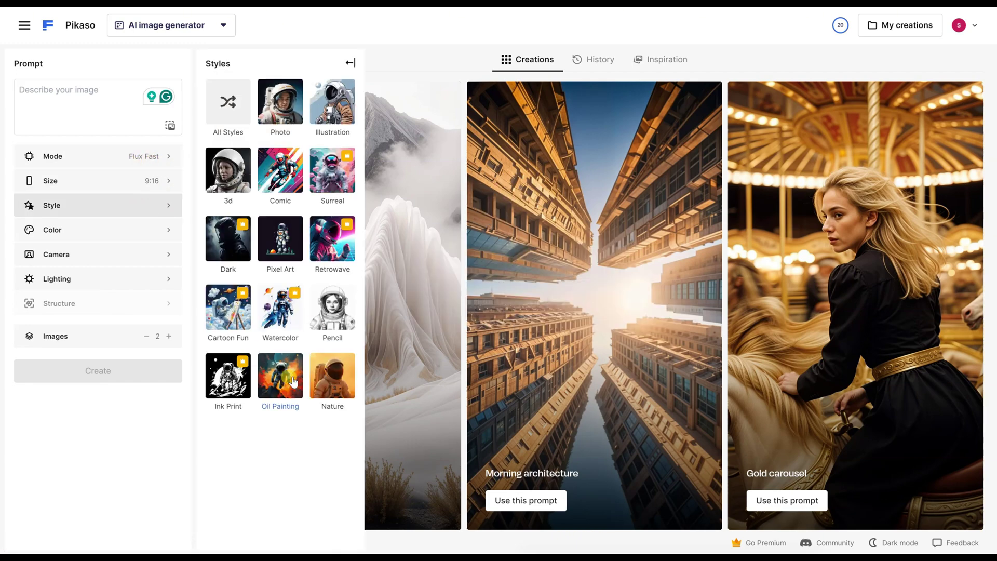
pyautogui.click(283, 109)
# - Review the Color, Camera and Lighting presets, set 2 images, and dismiss the Premium offer
pyautogui.click(152, 228)
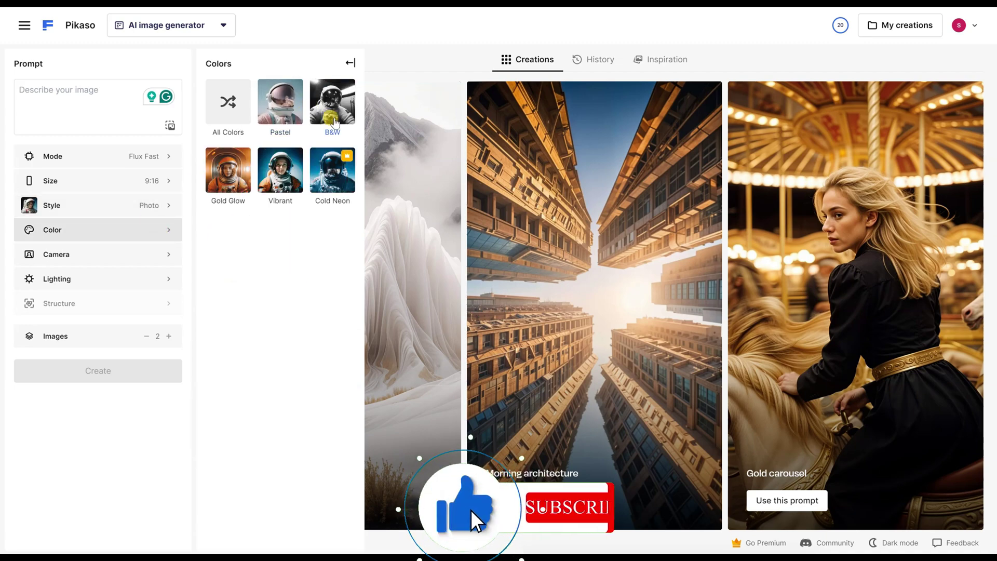
pyautogui.click(156, 254)
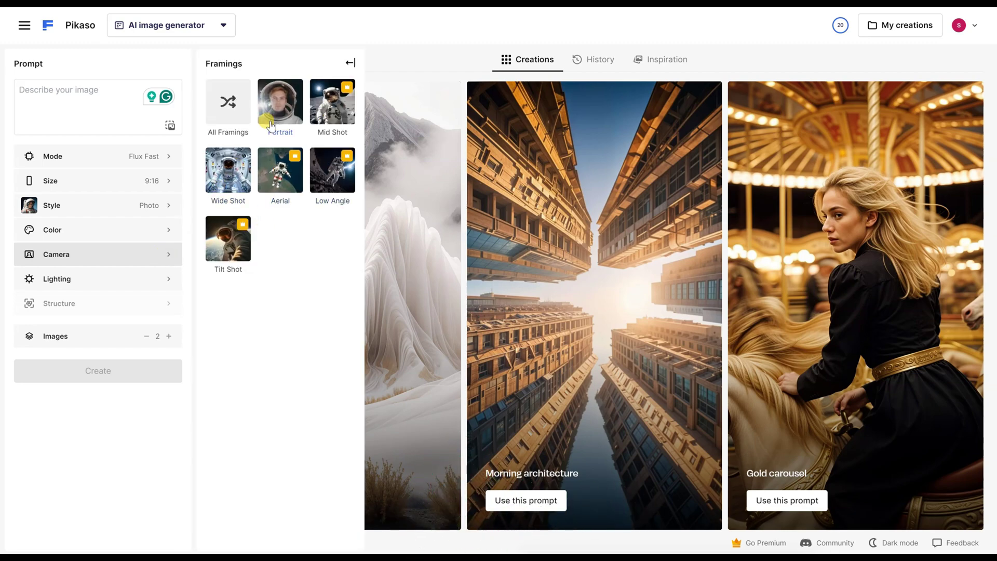
pyautogui.click(167, 280)
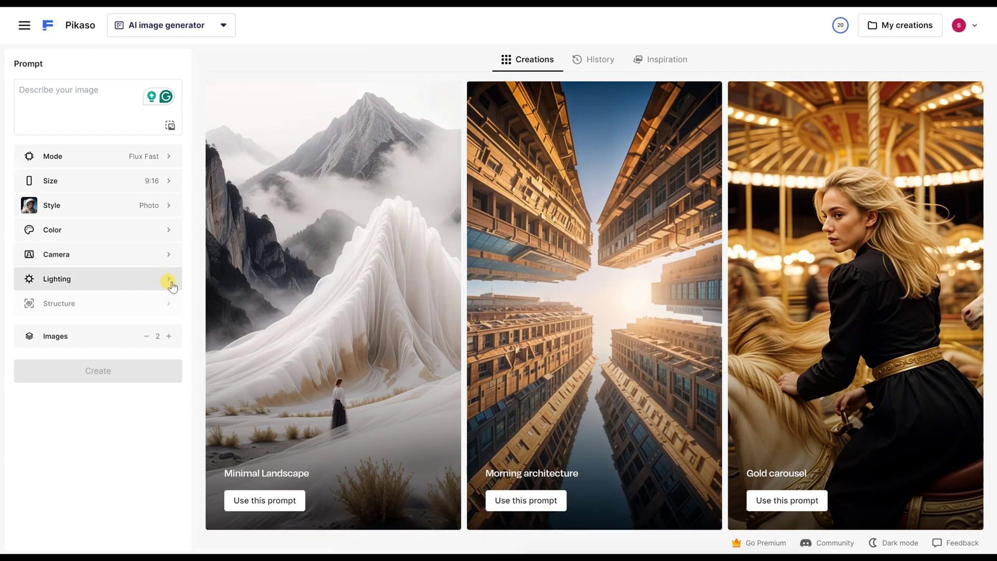
pyautogui.click(167, 279)
pyautogui.click(168, 337)
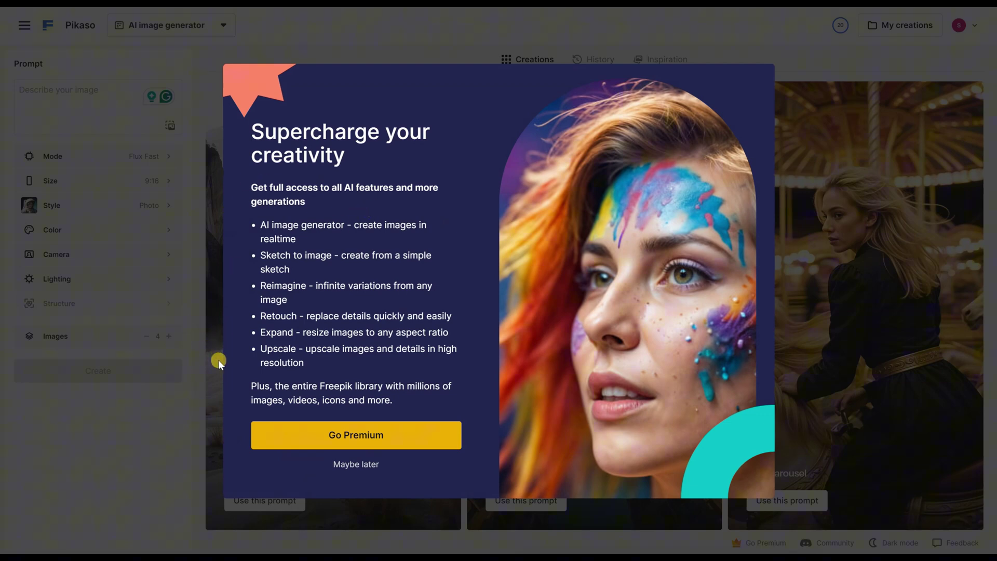
pyautogui.click(172, 447)
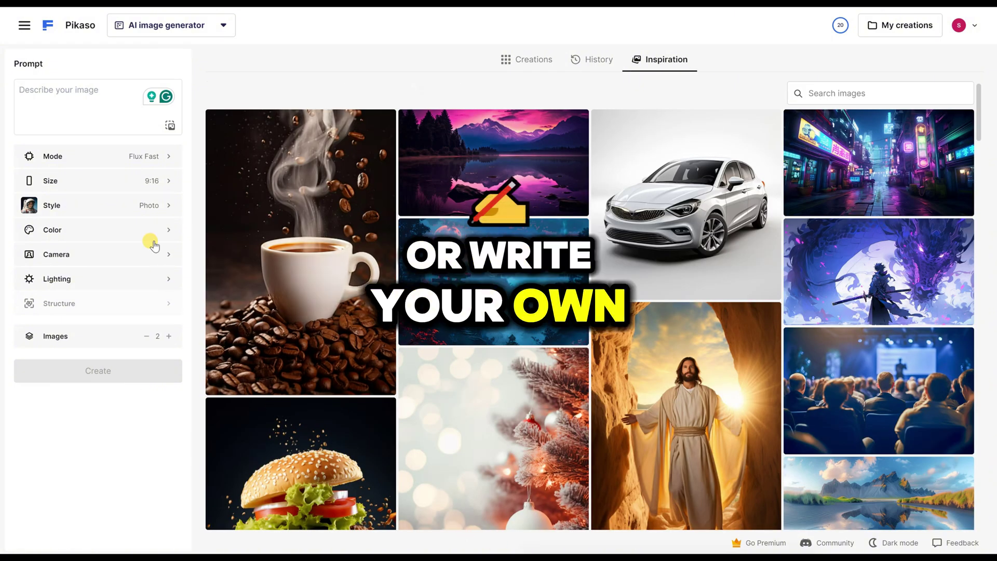
# - Paste the futuristic laboratory deer-and-bird prompt into Pikaso and generate the images
pyautogui.rightClick(80, 90)
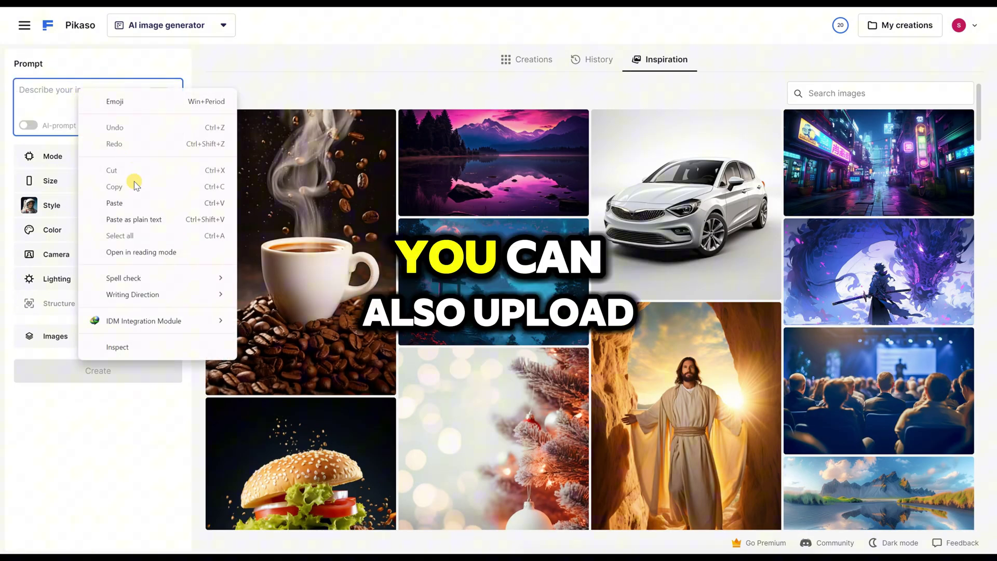
pyautogui.click(115, 203)
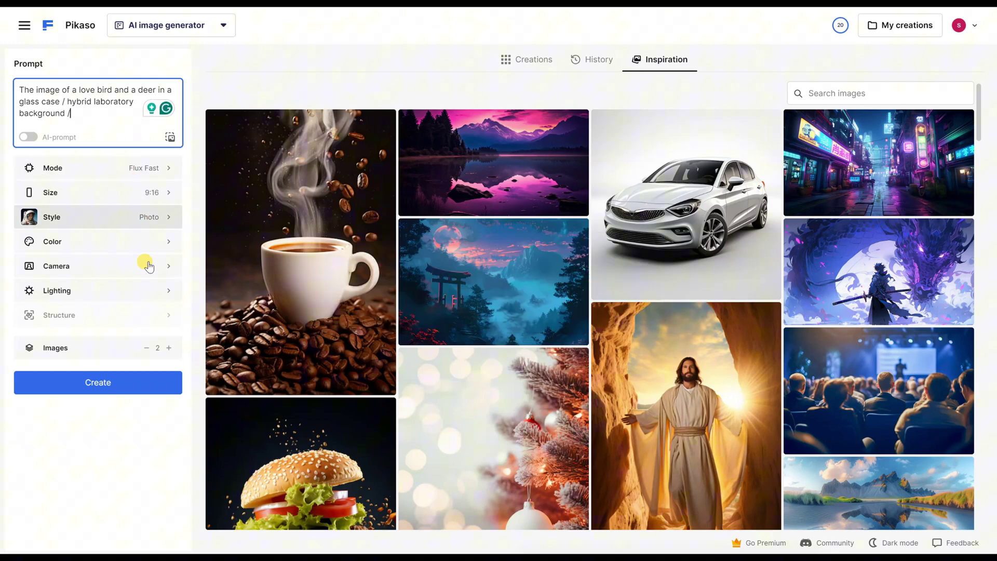
pyautogui.click(98, 384)
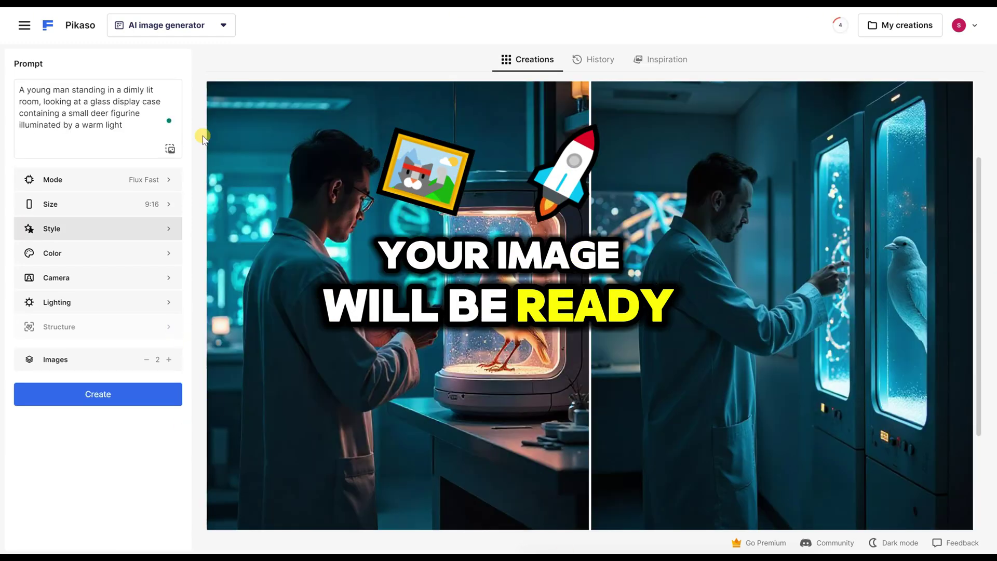
pyautogui.click(96, 394)
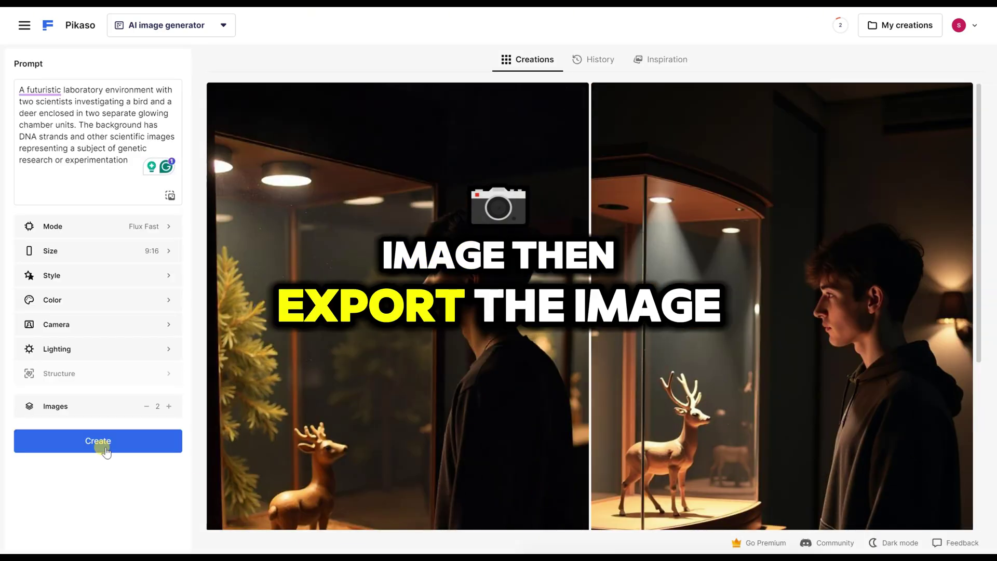
pyautogui.click(100, 446)
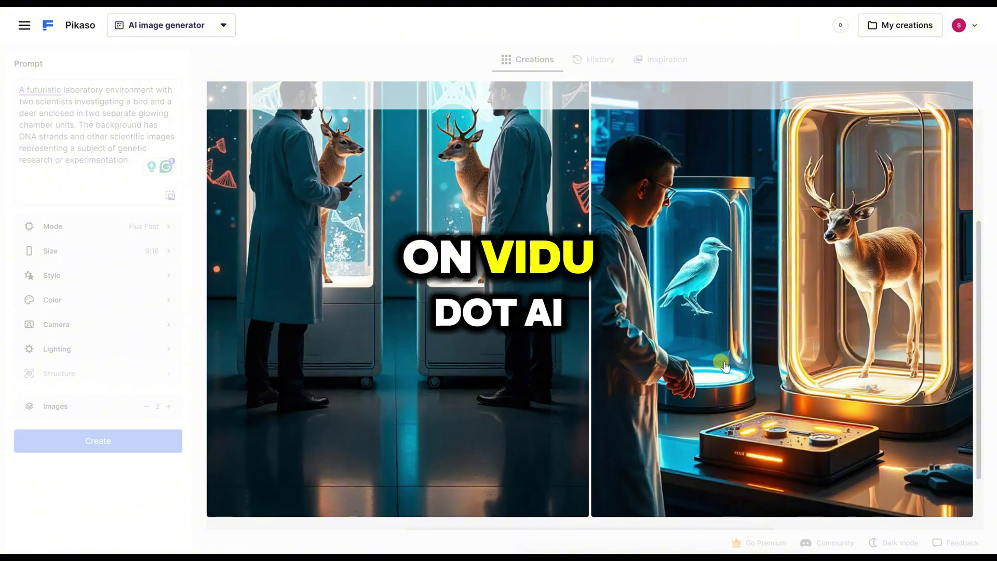
# - Export the right-hand laboratory image, saving it as 5
pyautogui.click(725, 366)
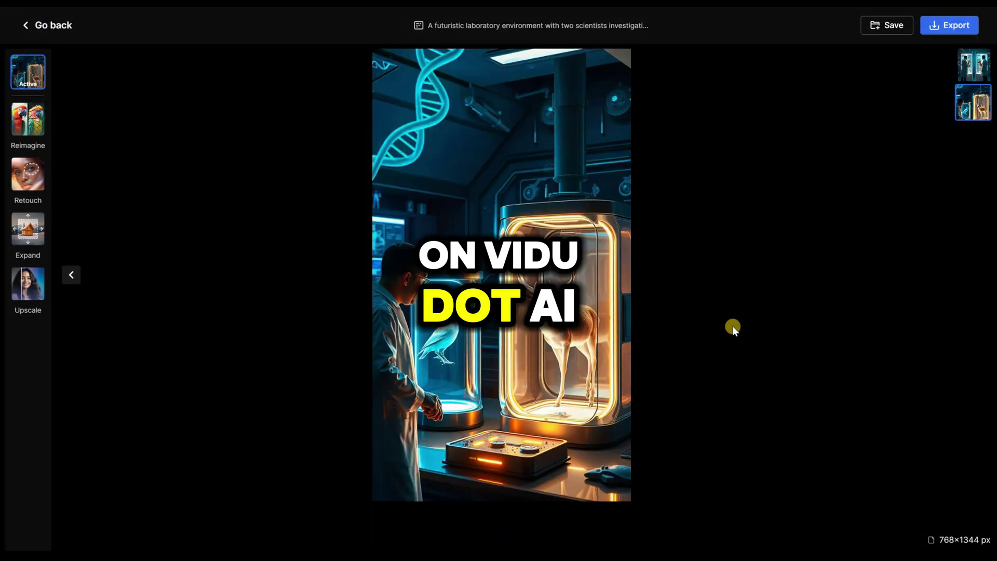
pyautogui.click(951, 30)
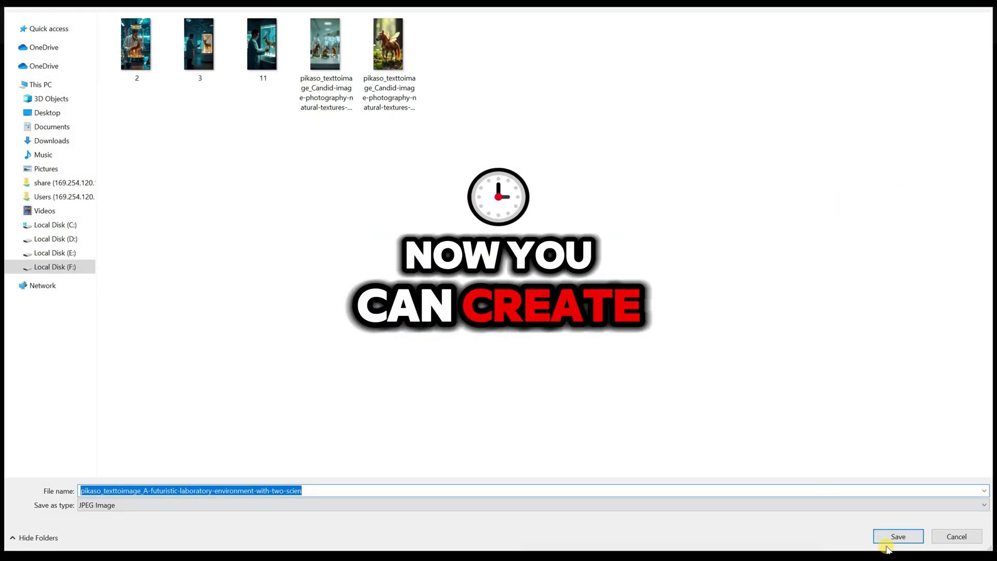
pyautogui.write('5')
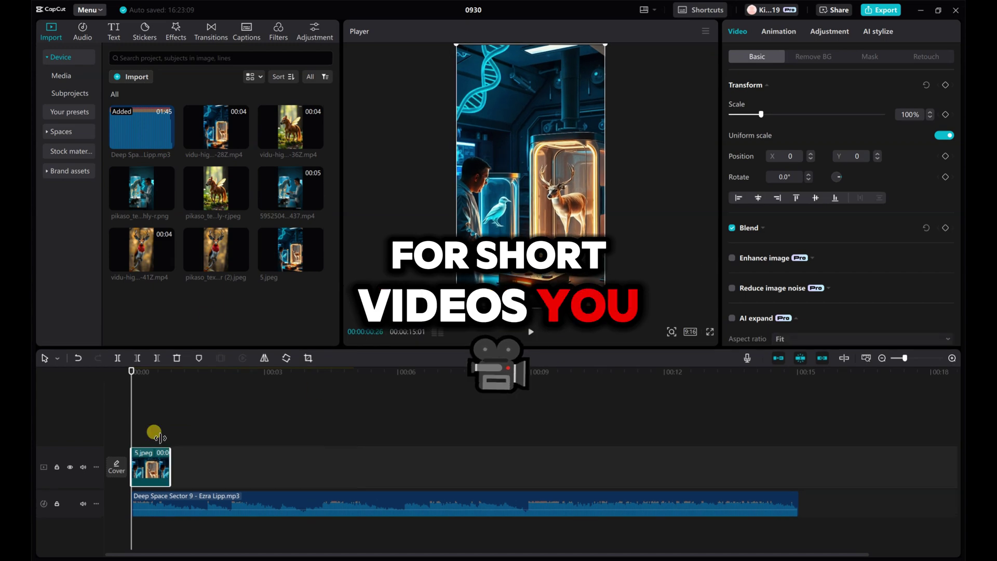
# - Place 5.jpeg and the animated lab clip on the timeline, shortening the clip
pyautogui.click(173, 366)
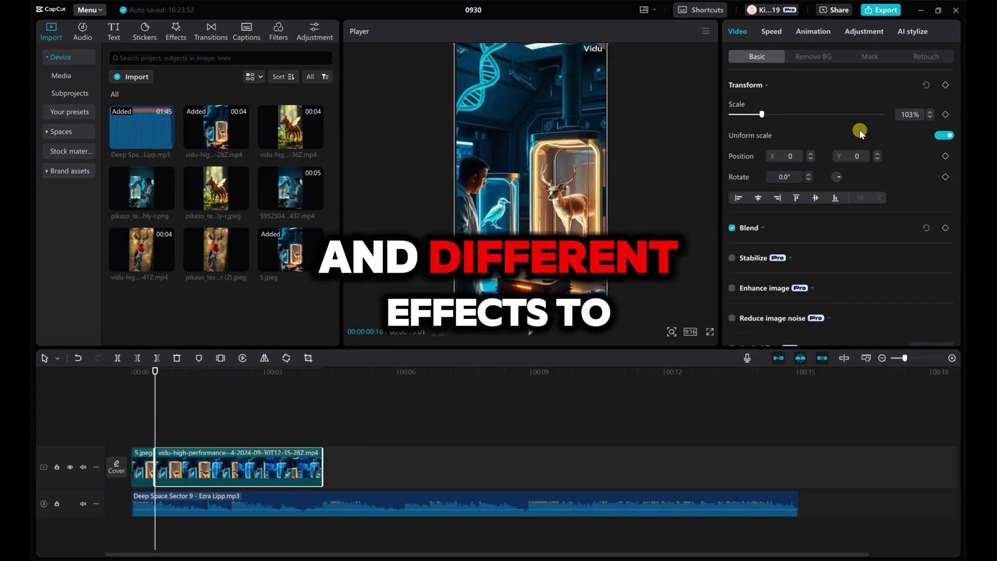
pyautogui.click(929, 112)
pyautogui.moveTo(192, 382); pyautogui.dragTo(222, 382)
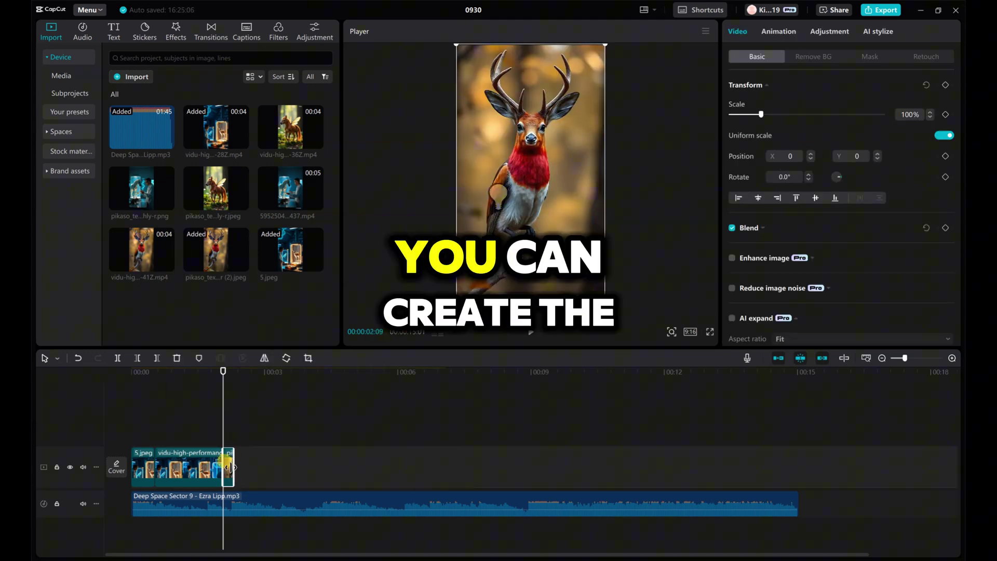
# - Add the deer-bird image and its animation, then apply a transition between the clips
pyautogui.click(307, 358)
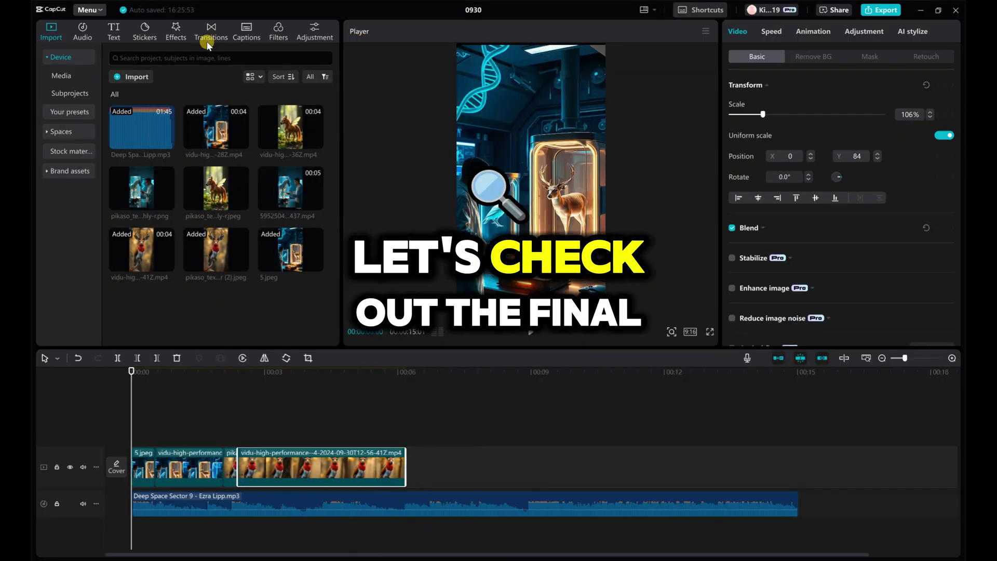
pyautogui.click(208, 39)
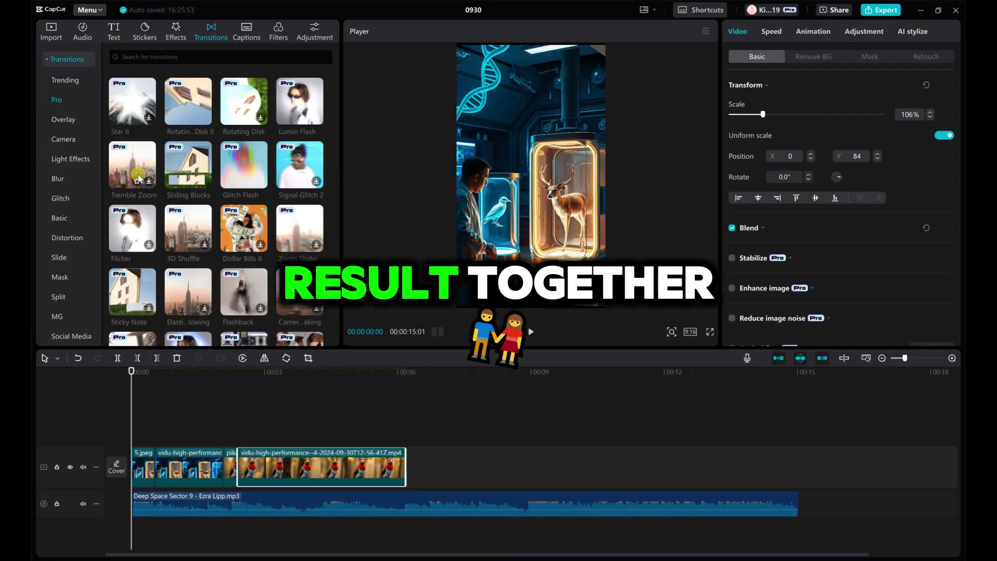
pyautogui.click(258, 177)
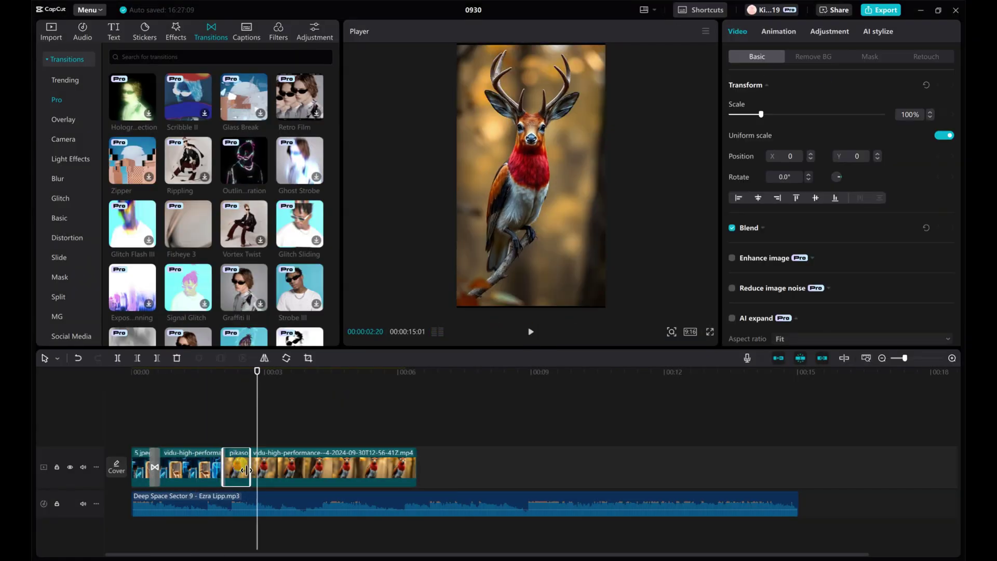